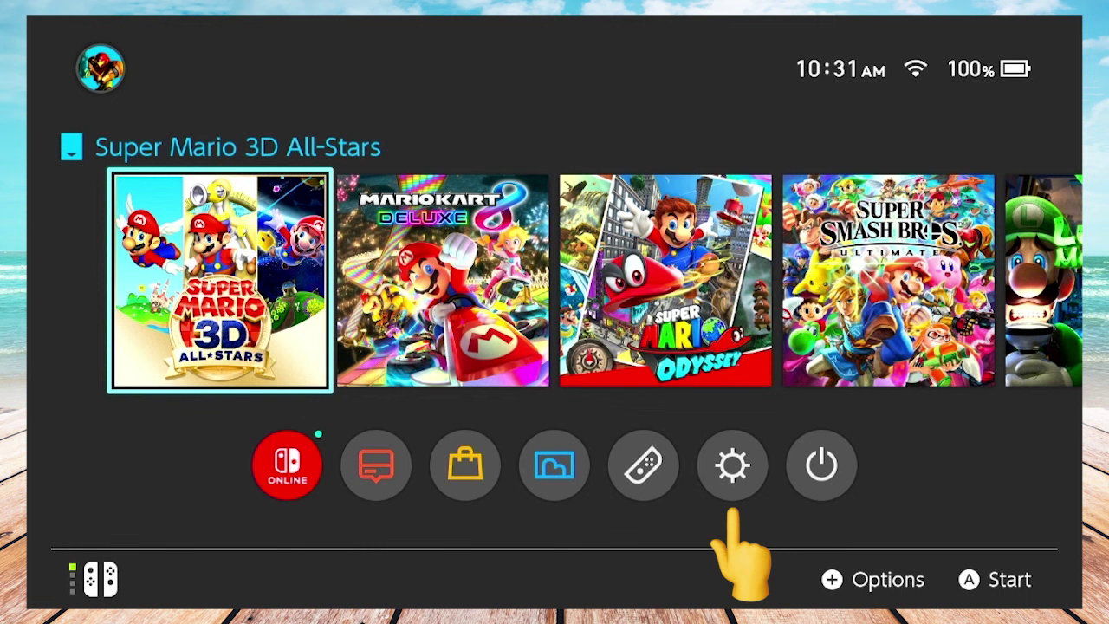
Highlight the System Settings icon in the HOME Menu's bottom row.
key("Down")
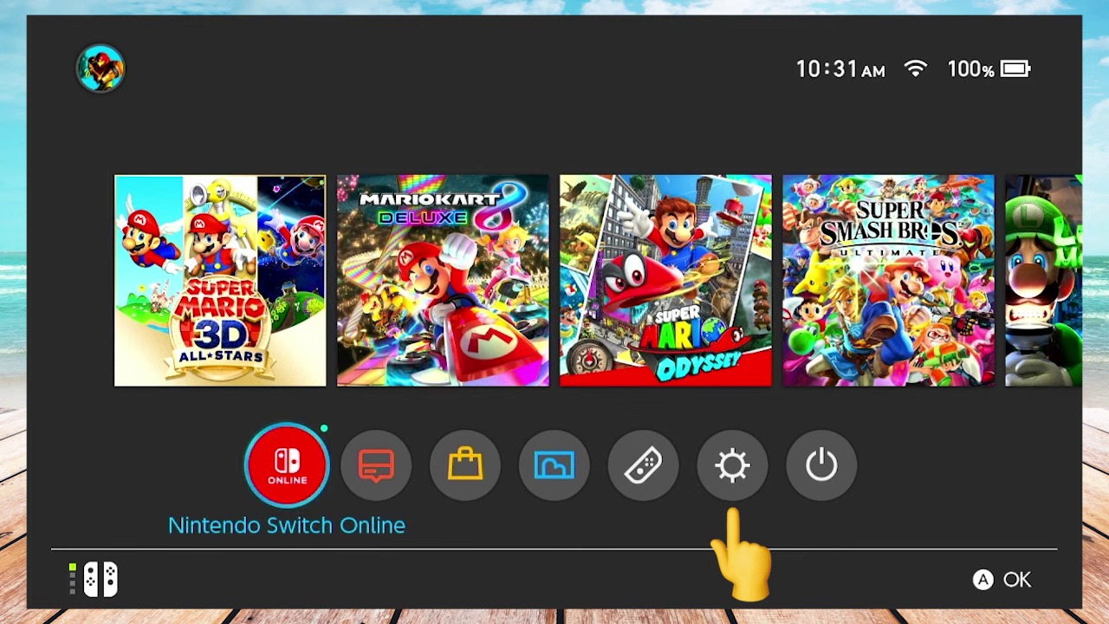
key("Right")
key("Right")
key("Right")
key("Right")
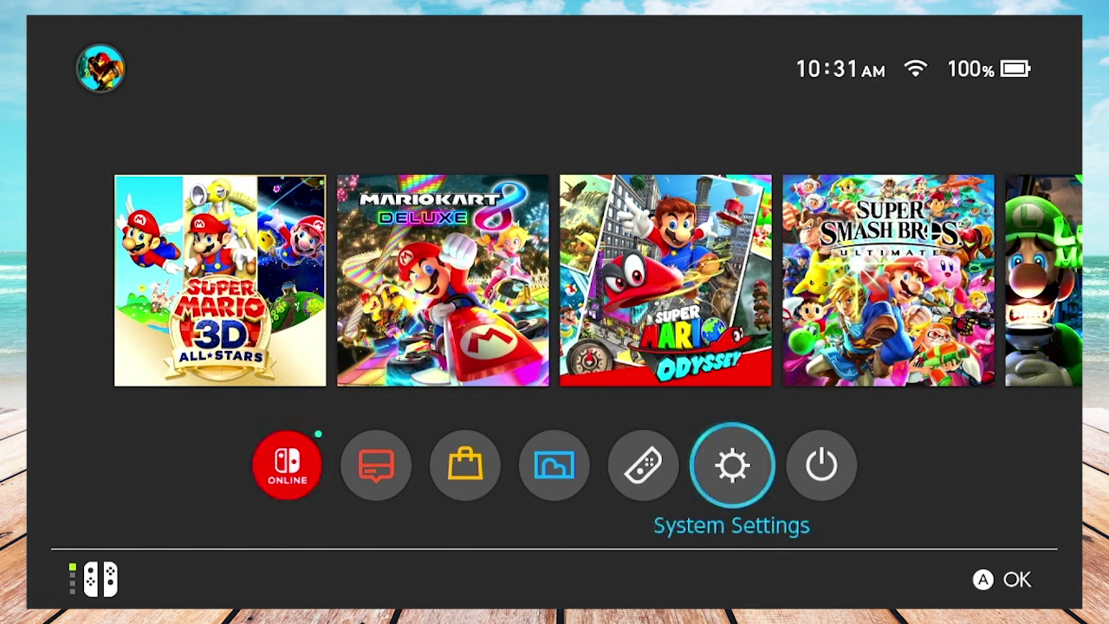
Enter System Settings, go down to Users, and open the console's user profile.
key("Return")
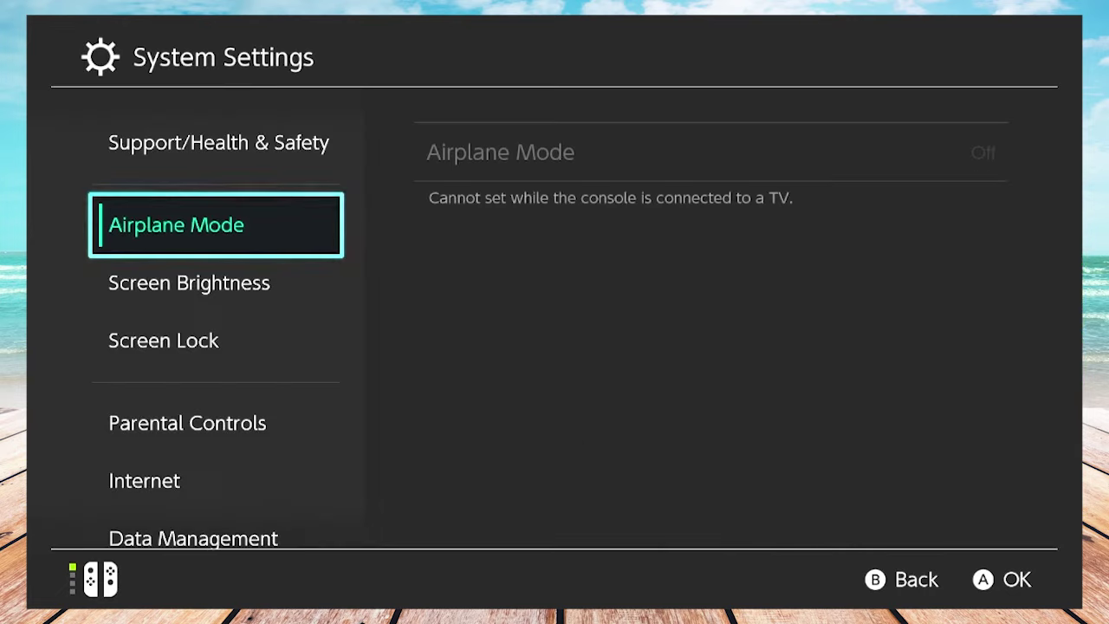
key("Down")
key("Down")
key("Down")
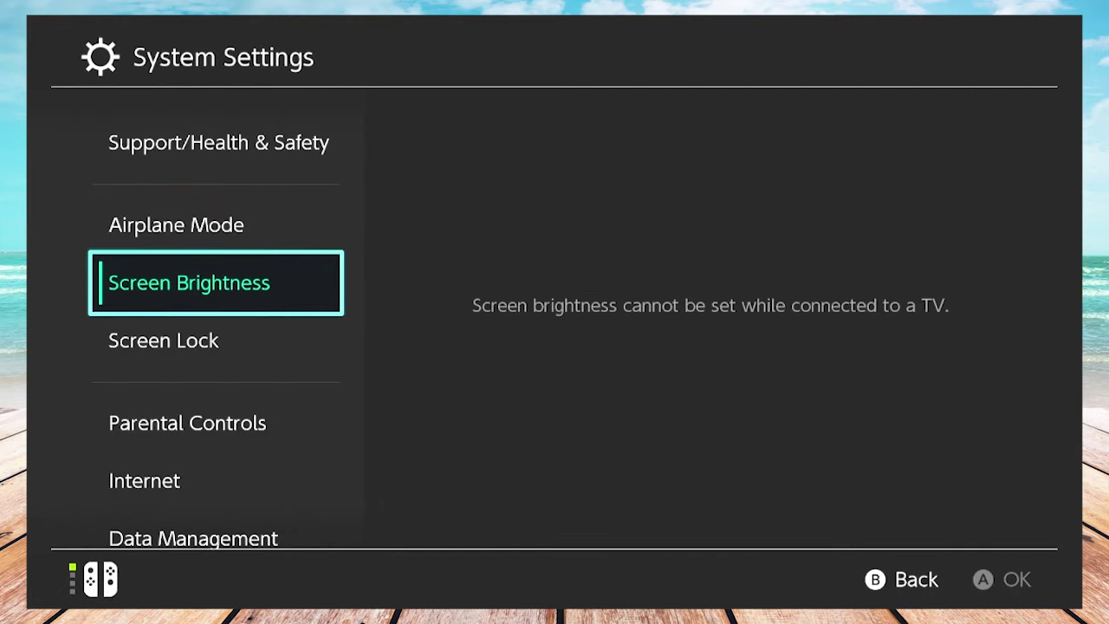
key("Down")
key("Down")
key("Down")
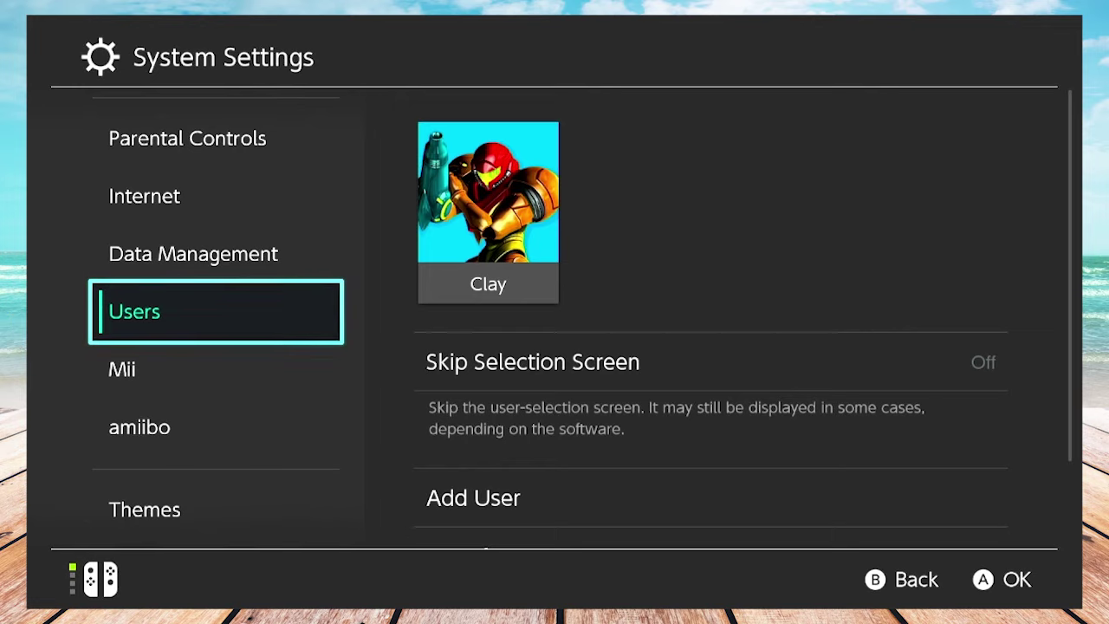
key("Right")
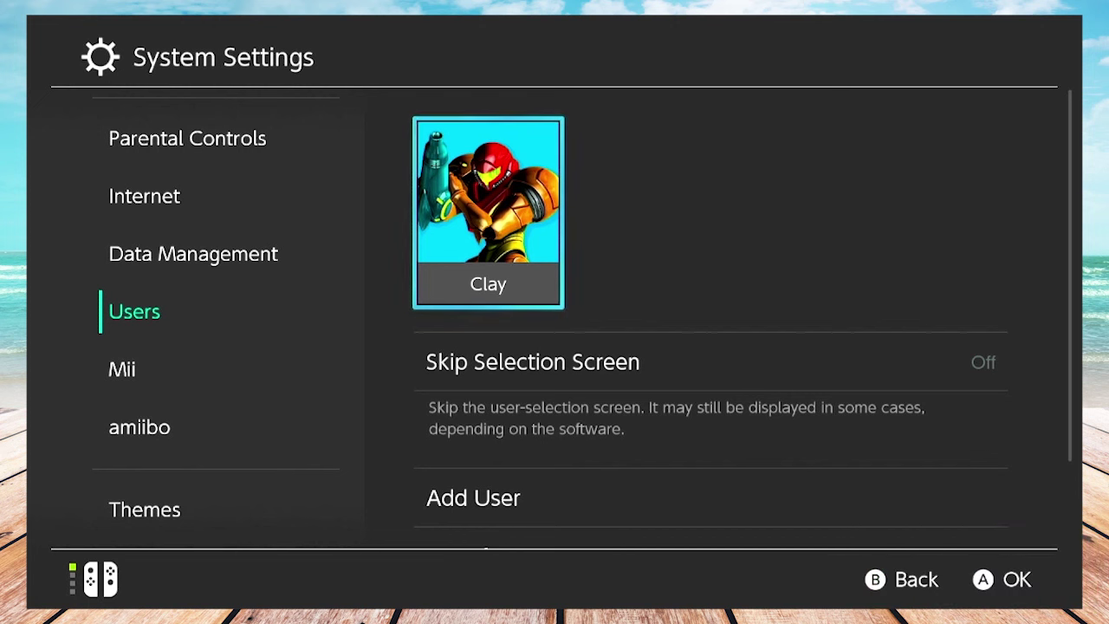
key("Return")
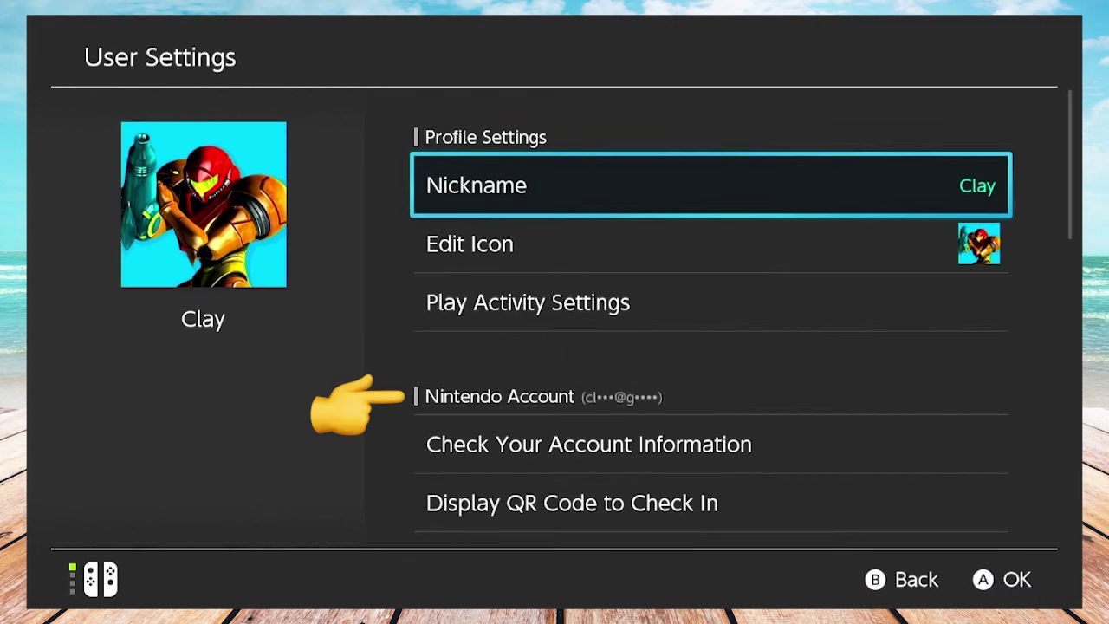
Choose Check Your Account Information to bring up the Nintendo Account password check.
key("Down")
key("Down")
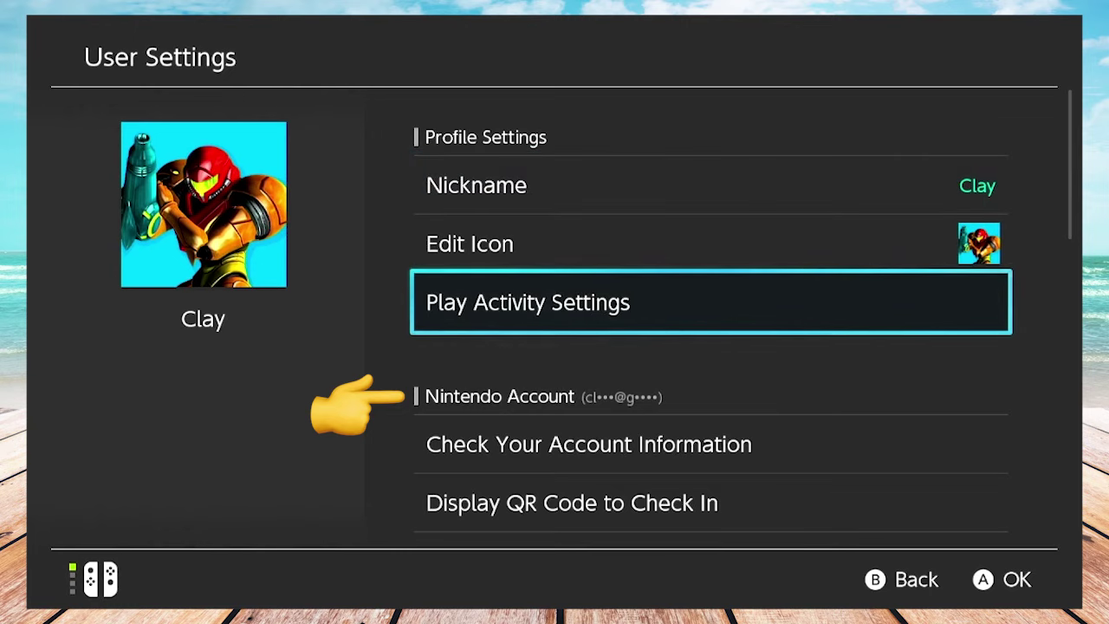
key("Down")
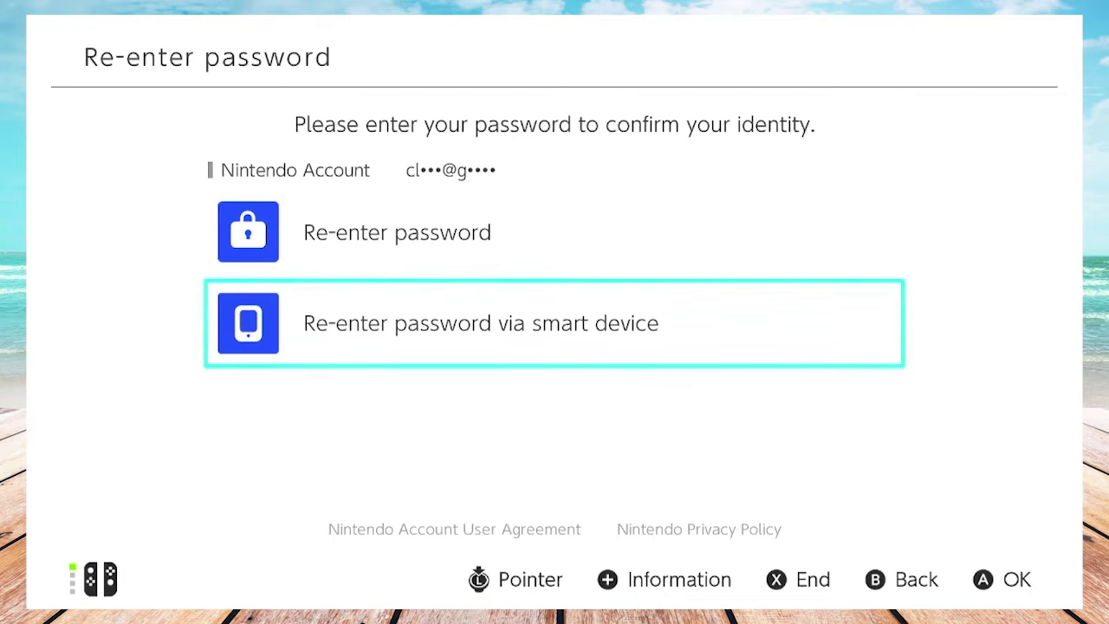
Pick Re-enter password on the console and move to the Forgot your password? link.
key("Up")
key("Down")
key("Up")
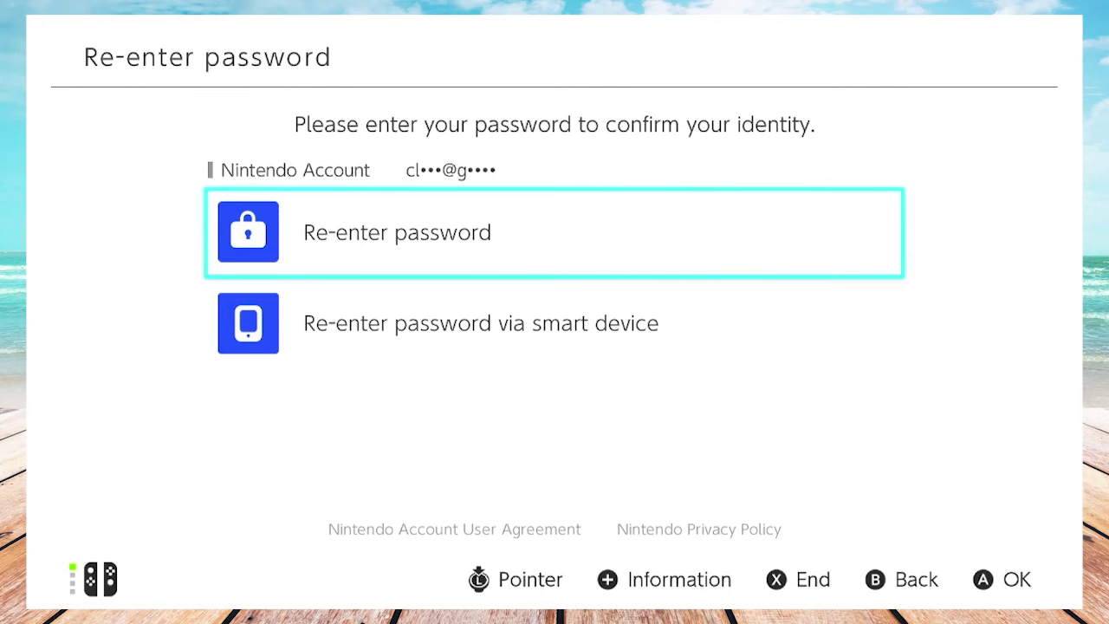
key("Return")
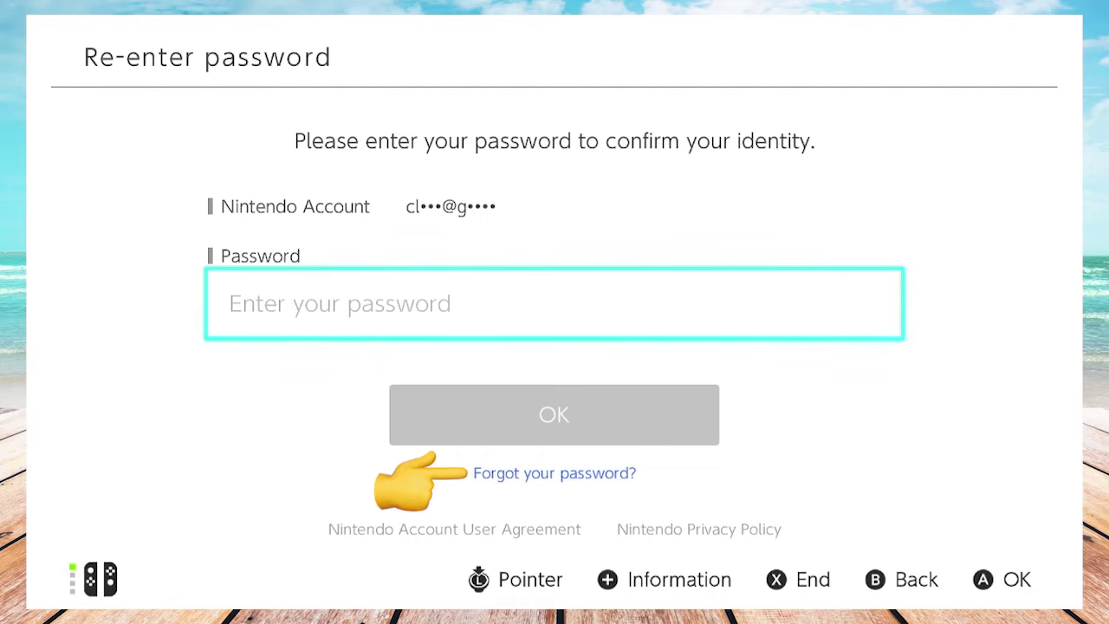
key("Down")
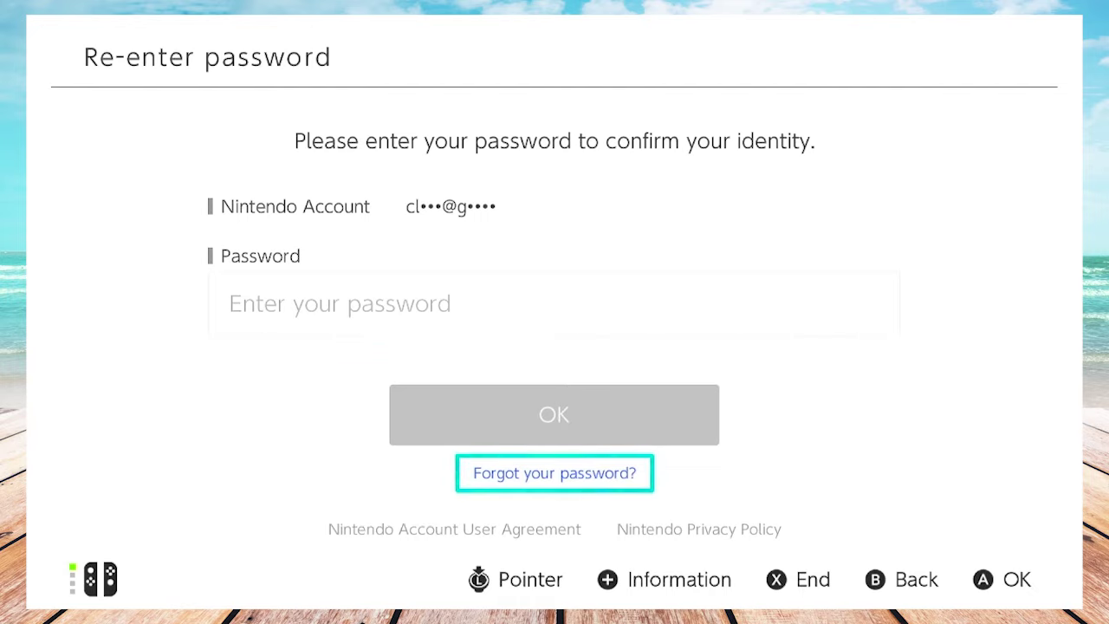
Choose Forgot your password?, send the reset e-mail, and acknowledge the confirmation with OK.
key("Return")
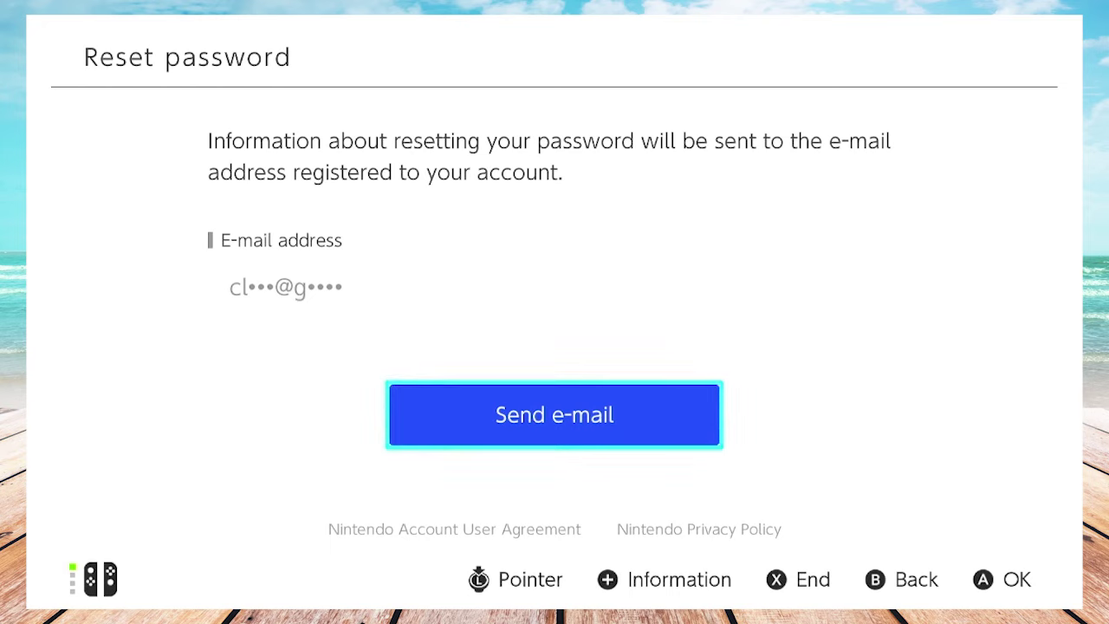
key("Return")
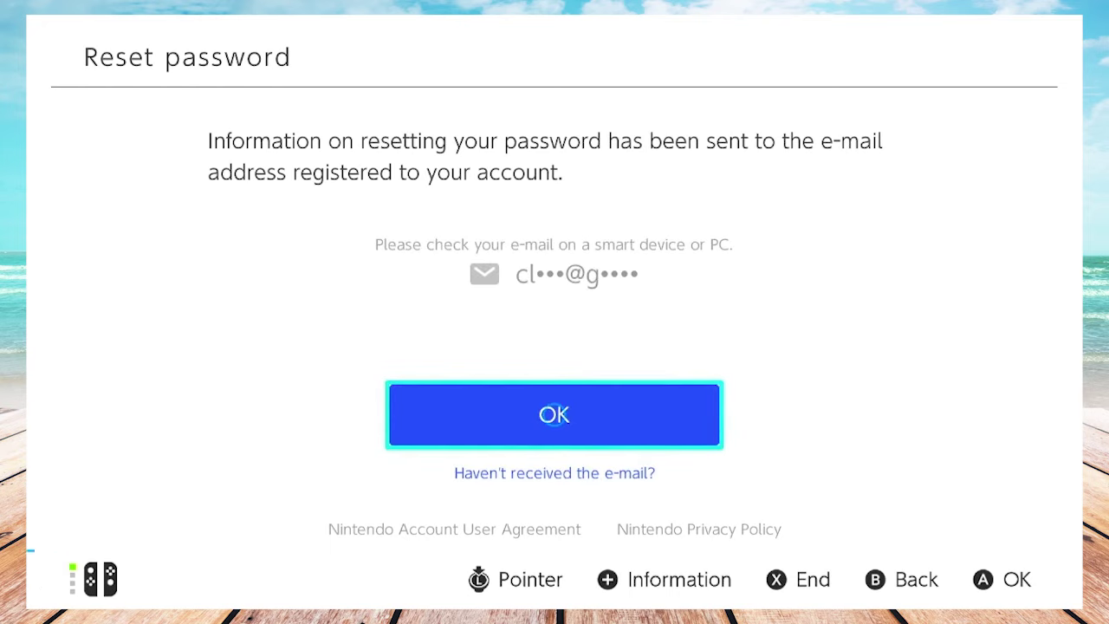
left_click(554, 414)
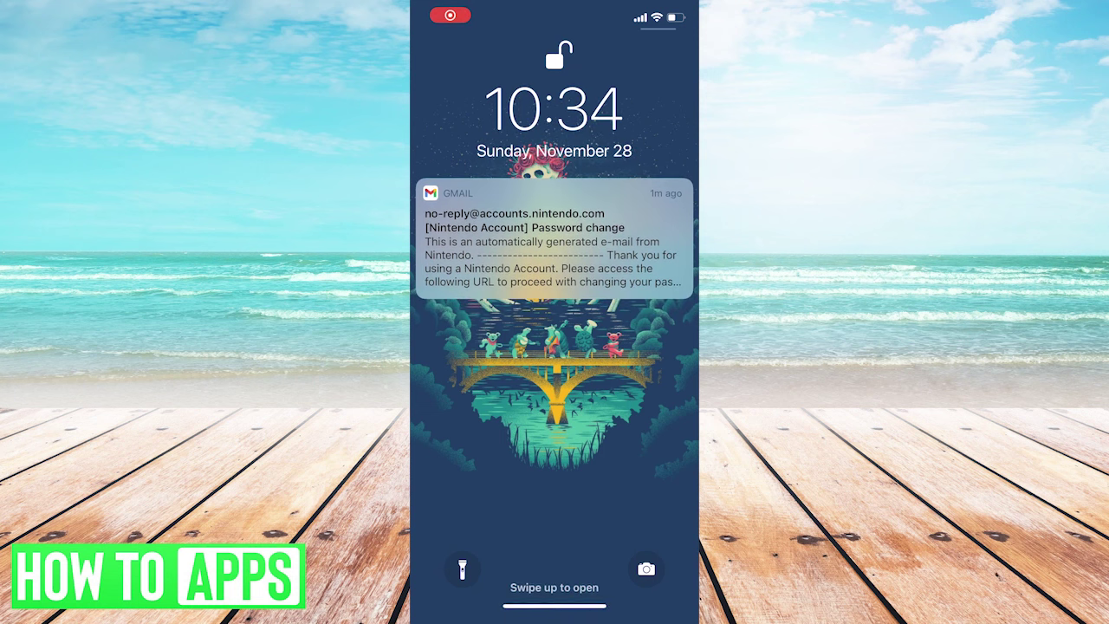
Open Nintendo's Password change e-mail from the Gmail notification and follow its reset link.
left_click(554, 247)
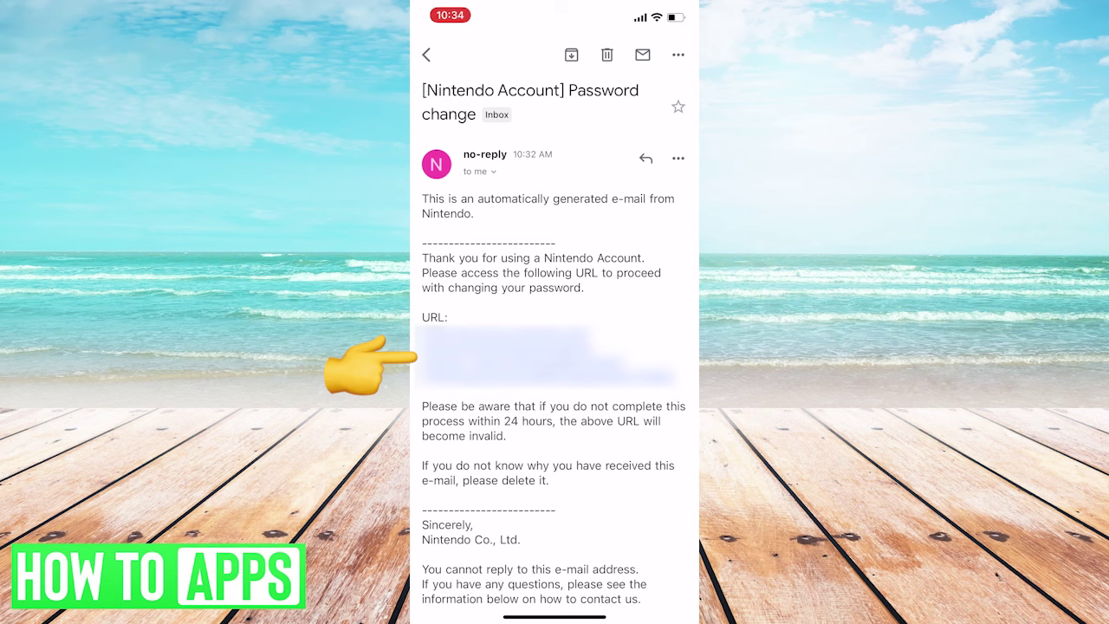
left_click(502, 346)
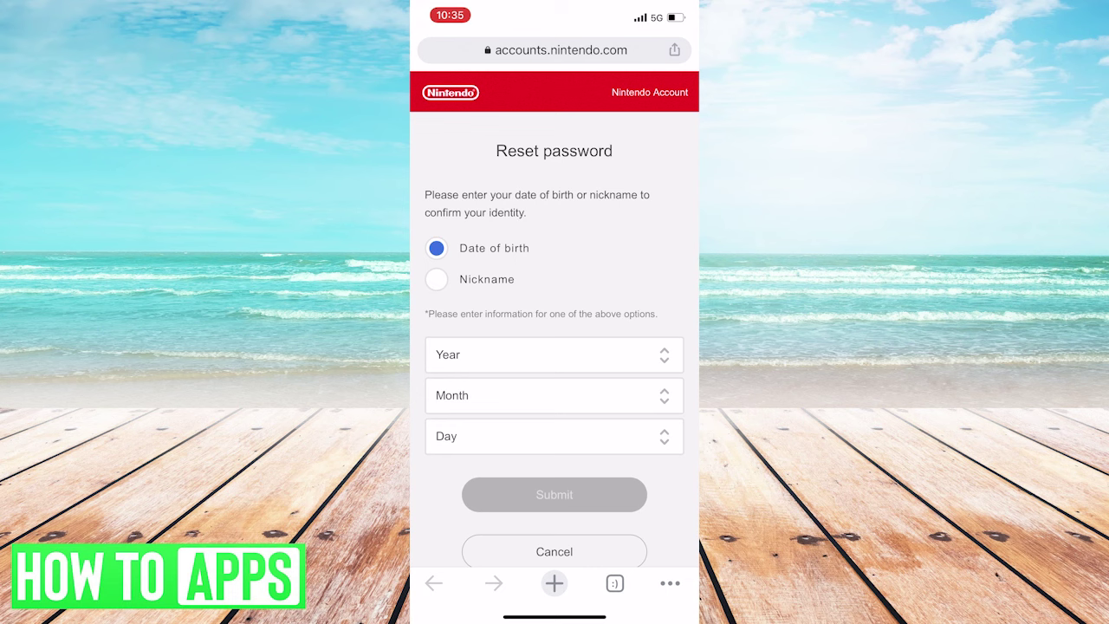
Confirm identity with the account's date of birth (year, month, day) and submit it.
left_click(436, 279)
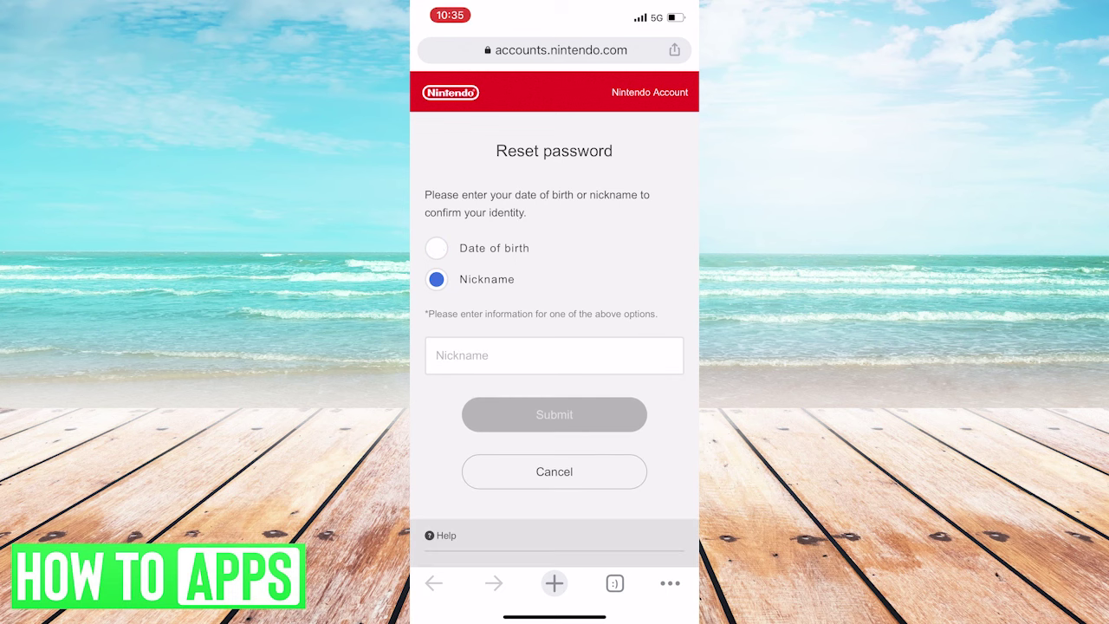
left_click(436, 248)
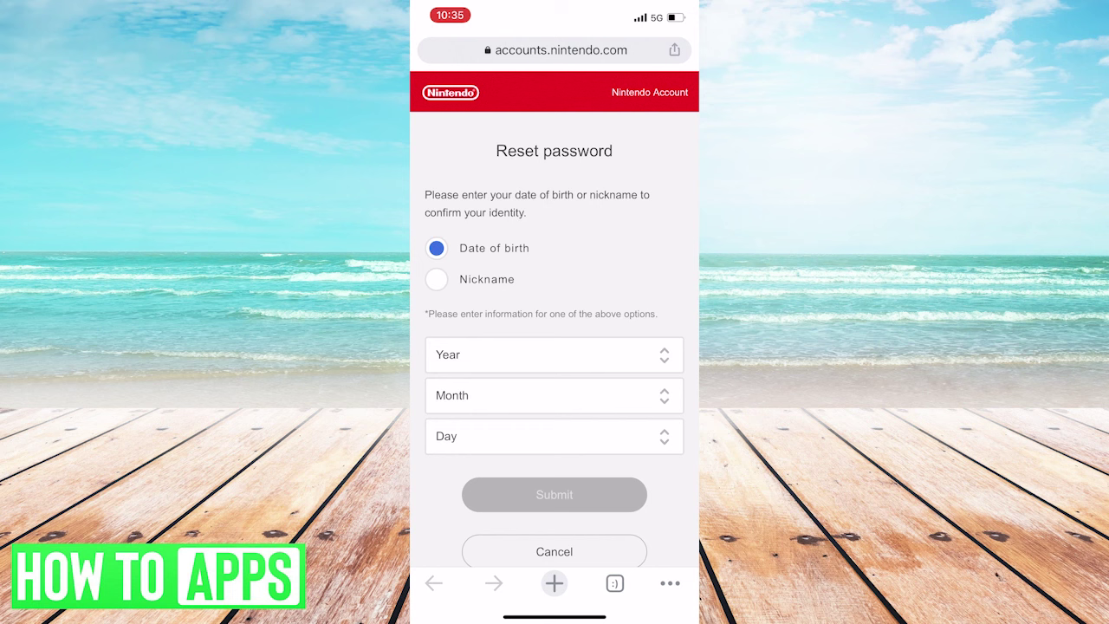
left_click(555, 355)
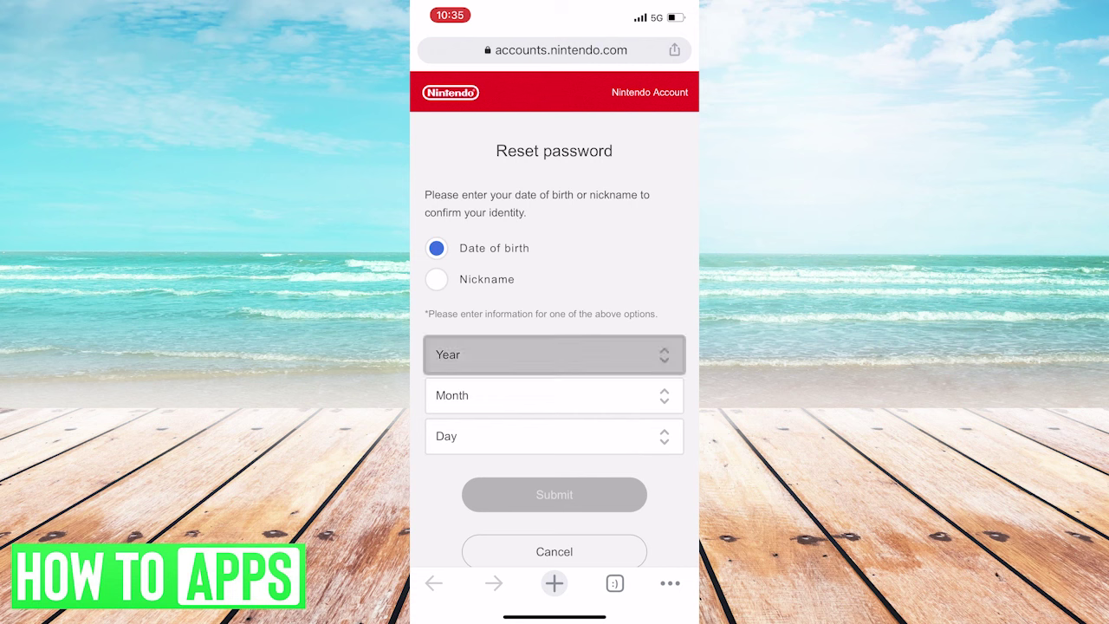
scroll(555, 543, "down", 6)
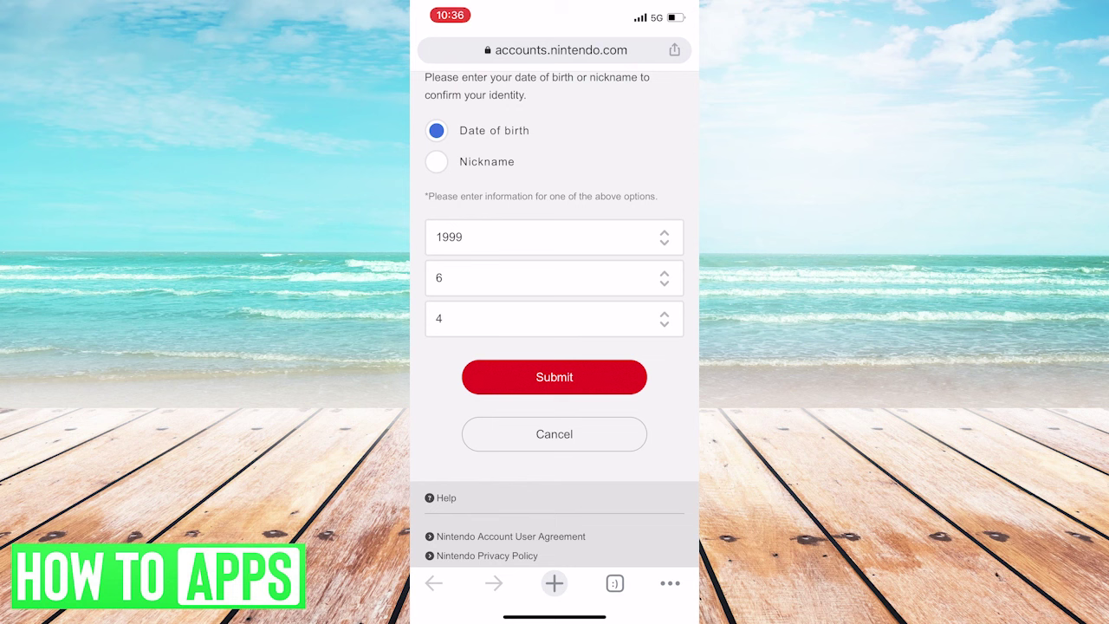
left_click(555, 377)
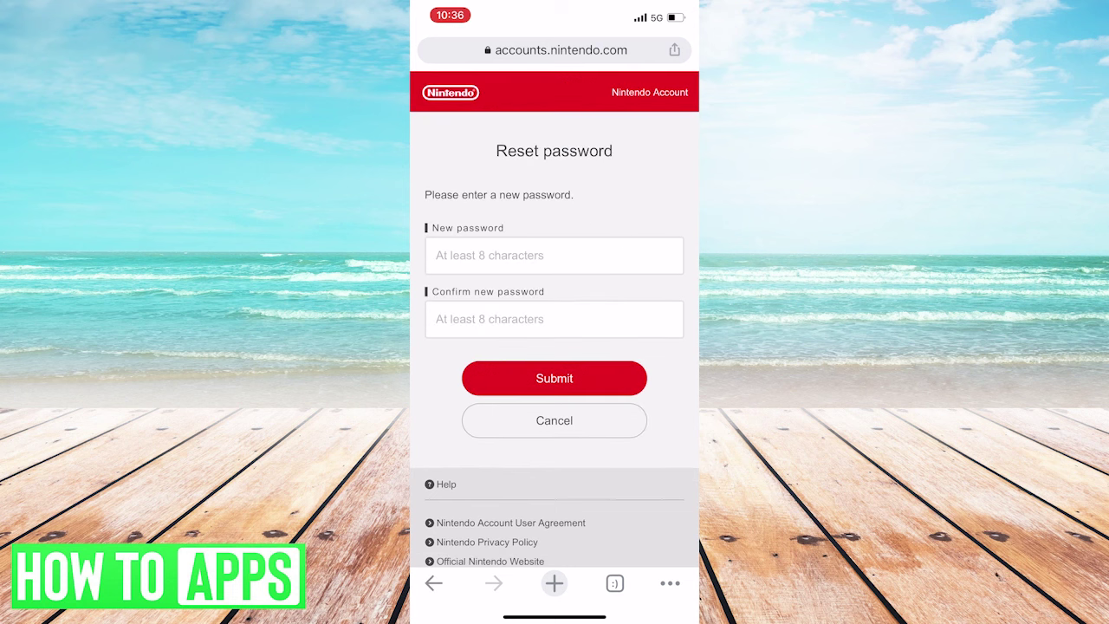